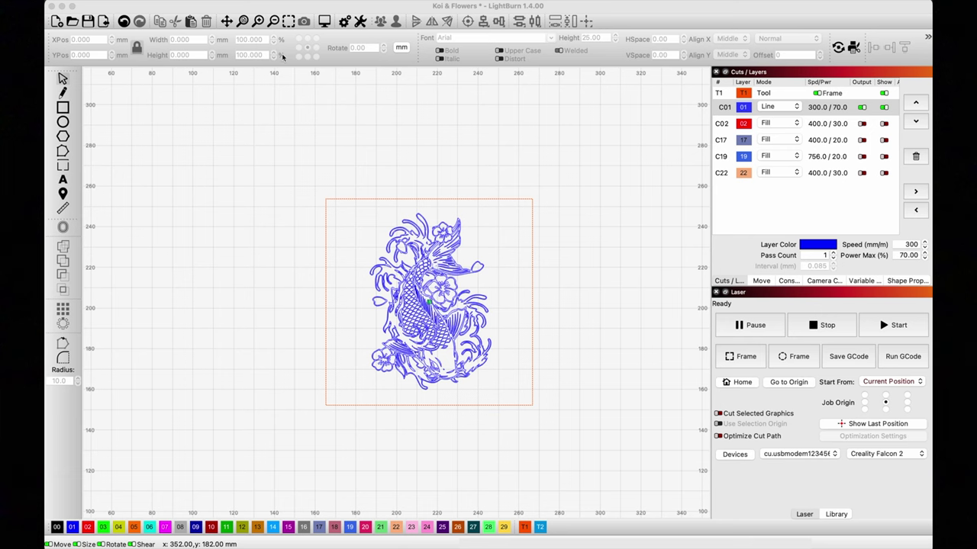
- Focus LightBurn and open the Material Test Generator from the Laser Tools menu
left_click(284, 96)
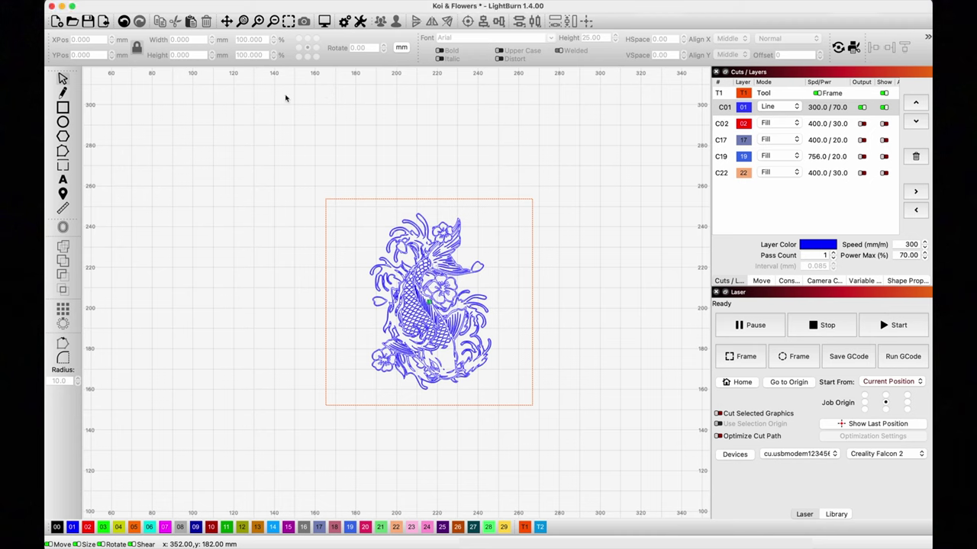
left_click(244, 0)
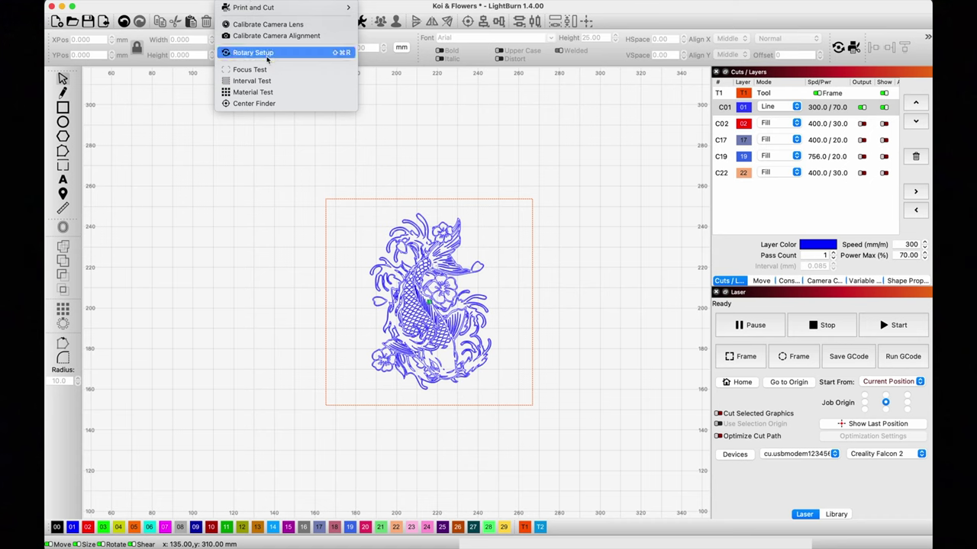
left_click(259, 91)
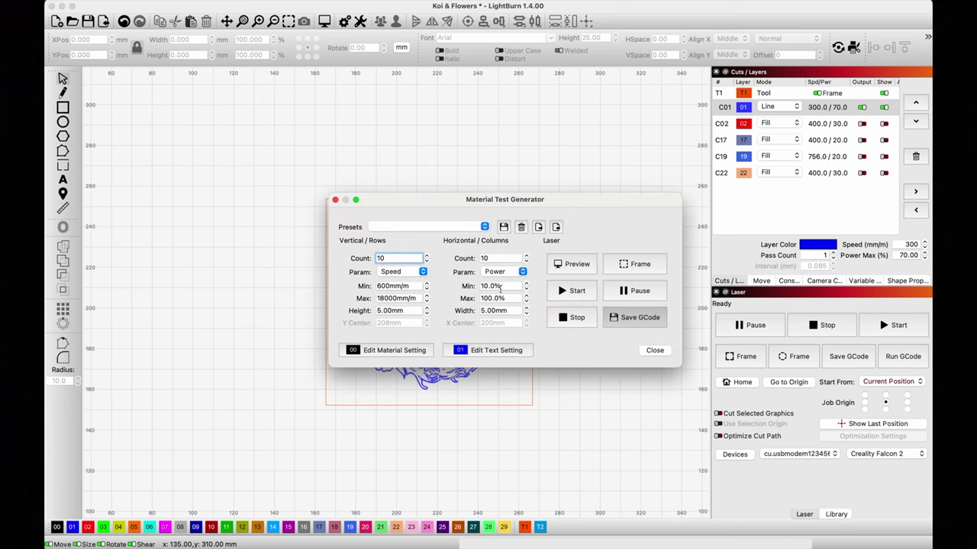
- Load the Steel test preset and open the test squares' Fill layer engrave settings
left_click(486, 234)
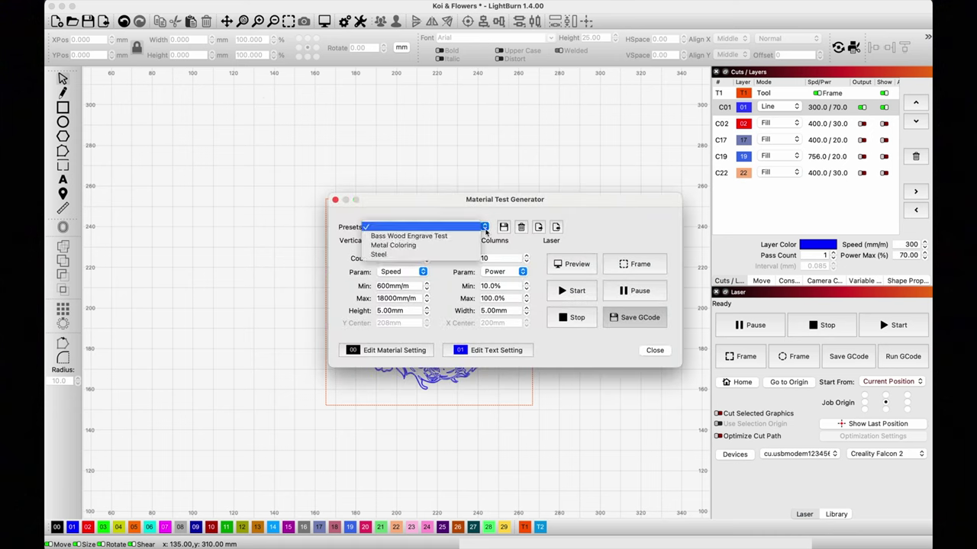
left_click(412, 255)
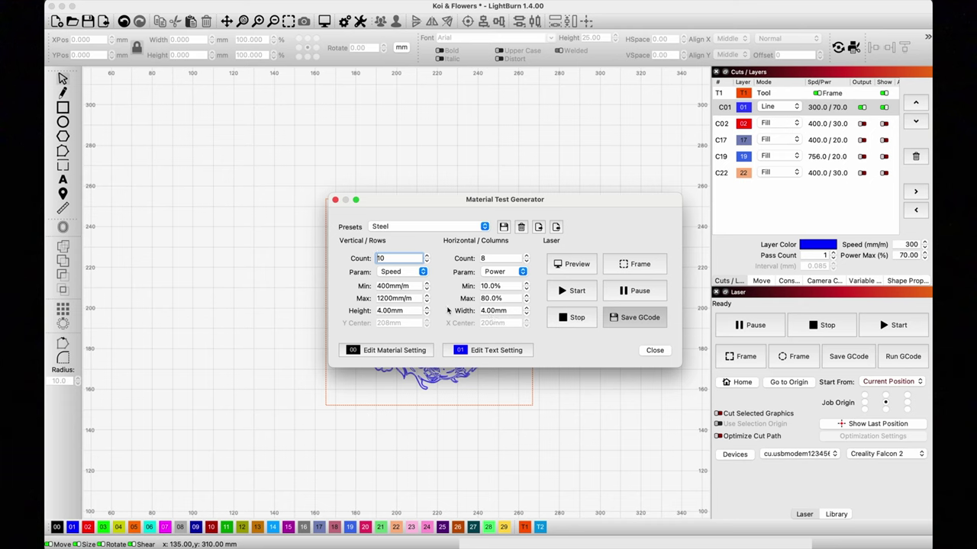
left_click(380, 351)
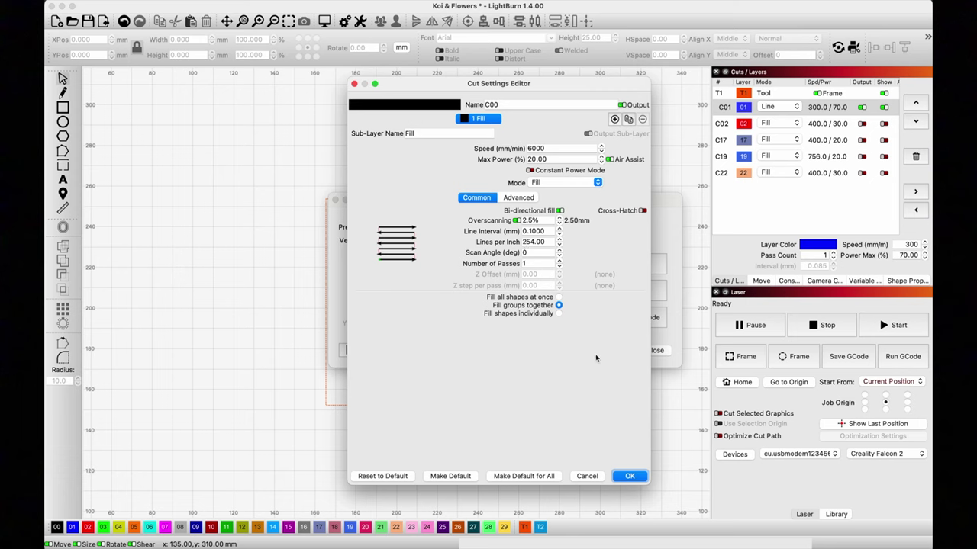
- Accept the square settings, review the grid label text settings, then close the test generator
left_click(638, 477)
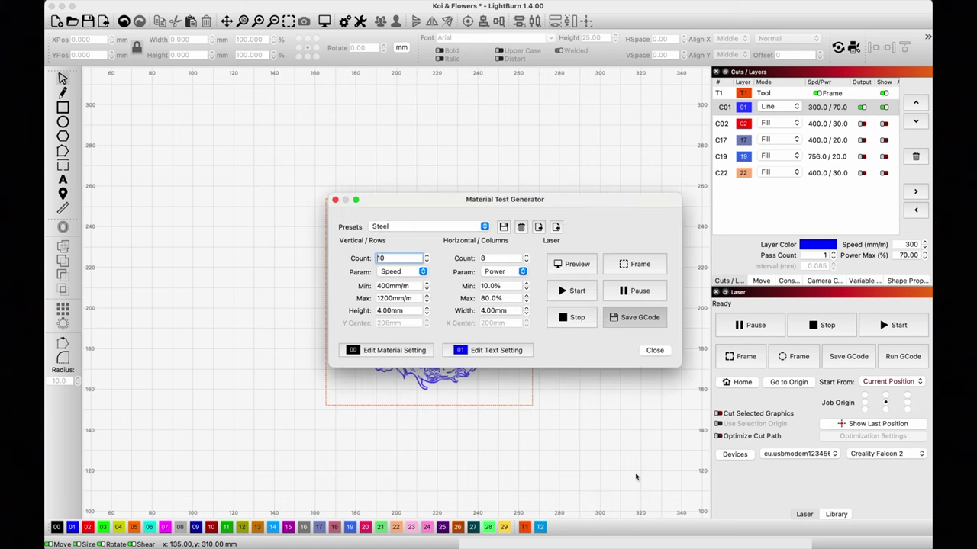
left_click(507, 352)
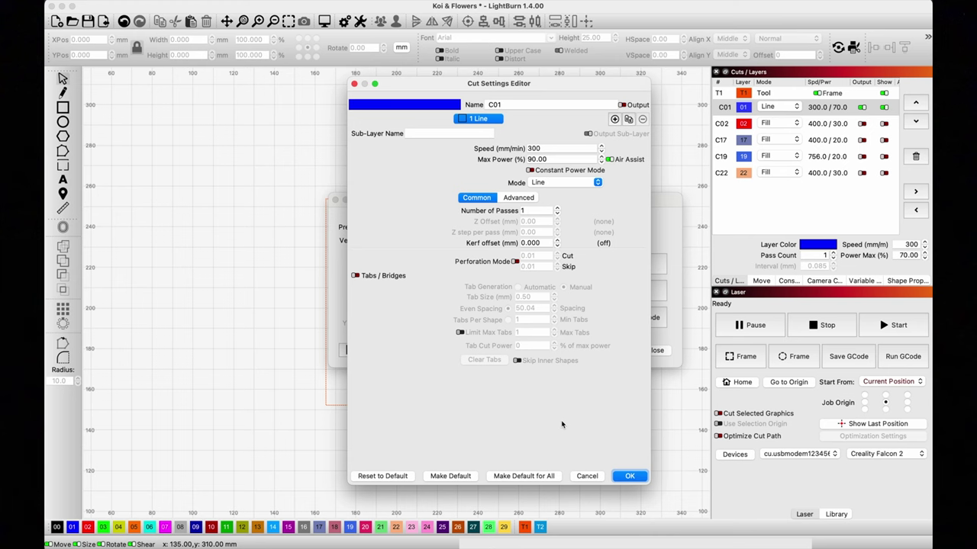
left_click(630, 476)
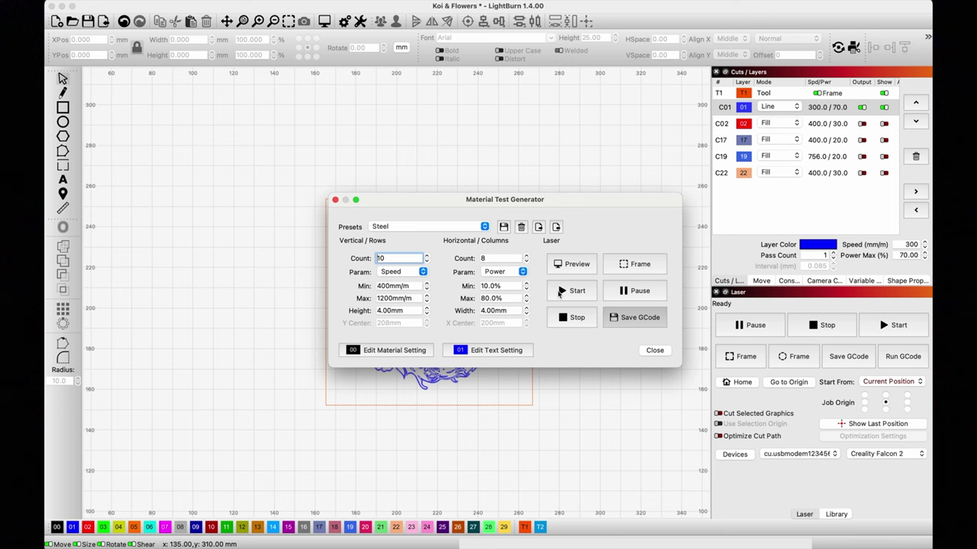
left_click(659, 354)
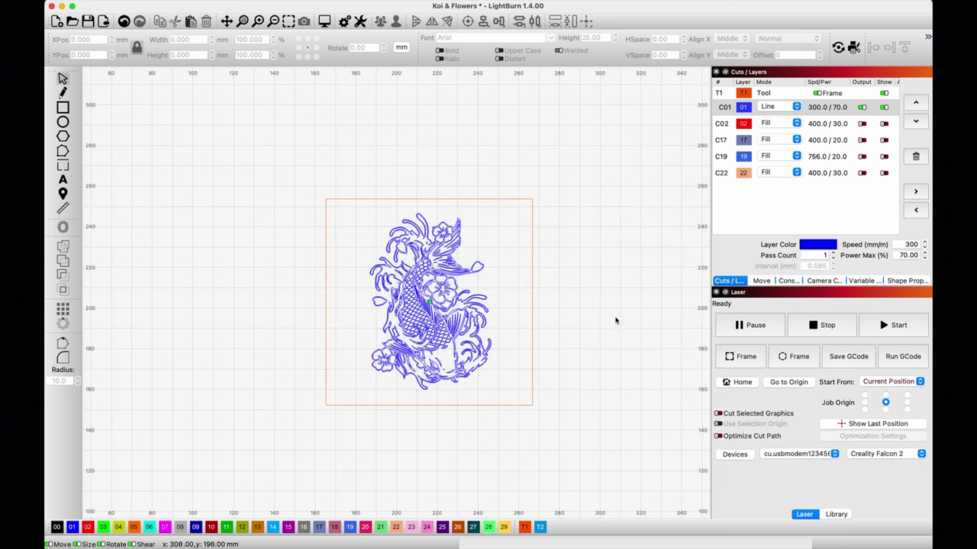
- In Illustrator, select the koi line artwork with highlighting hidden, then return to LightBurn
mouse_move(403, 534)
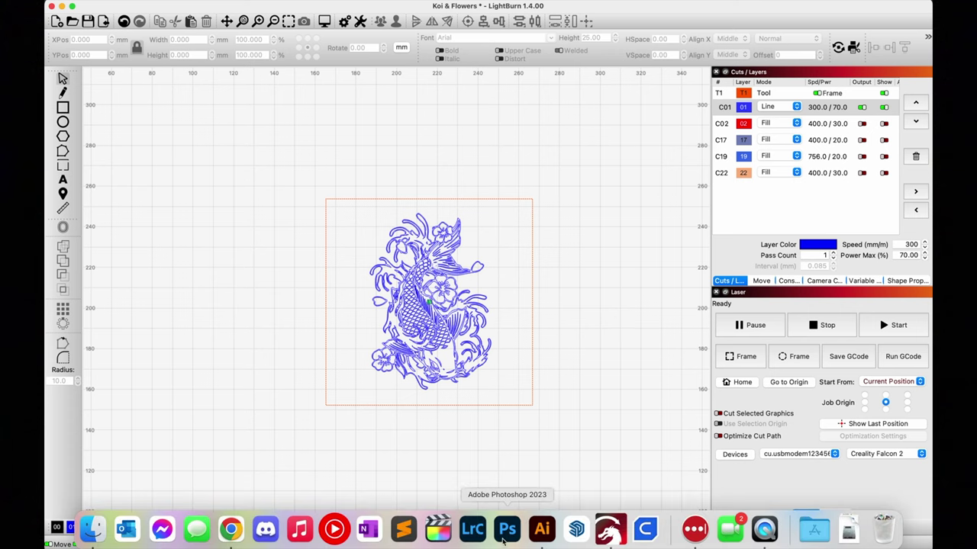
left_click(544, 530)
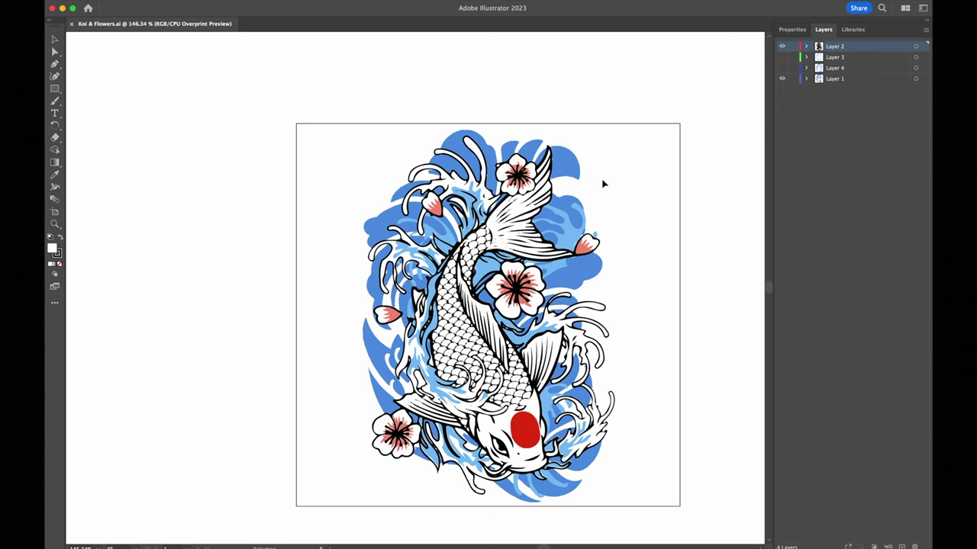
left_click(571, 163)
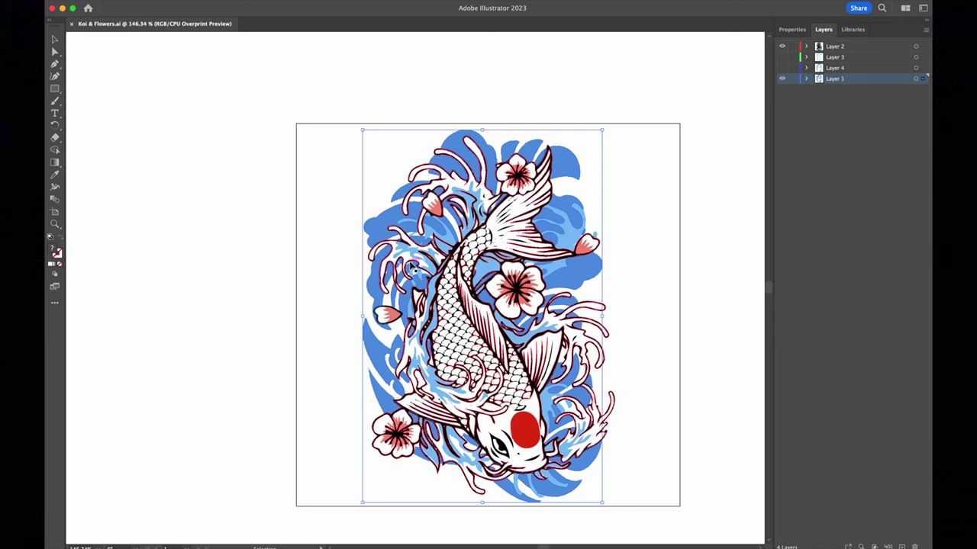
key("ctrl+z")
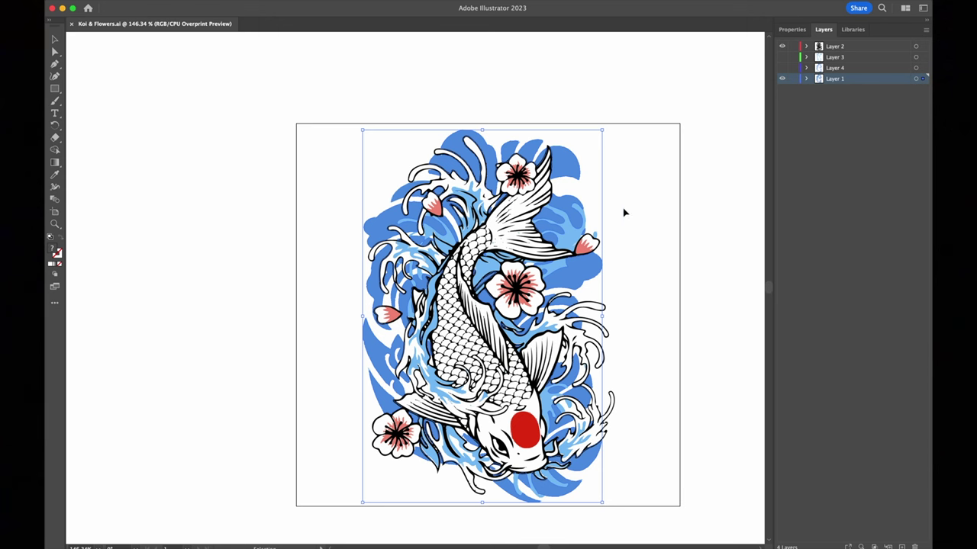
mouse_move(544, 543)
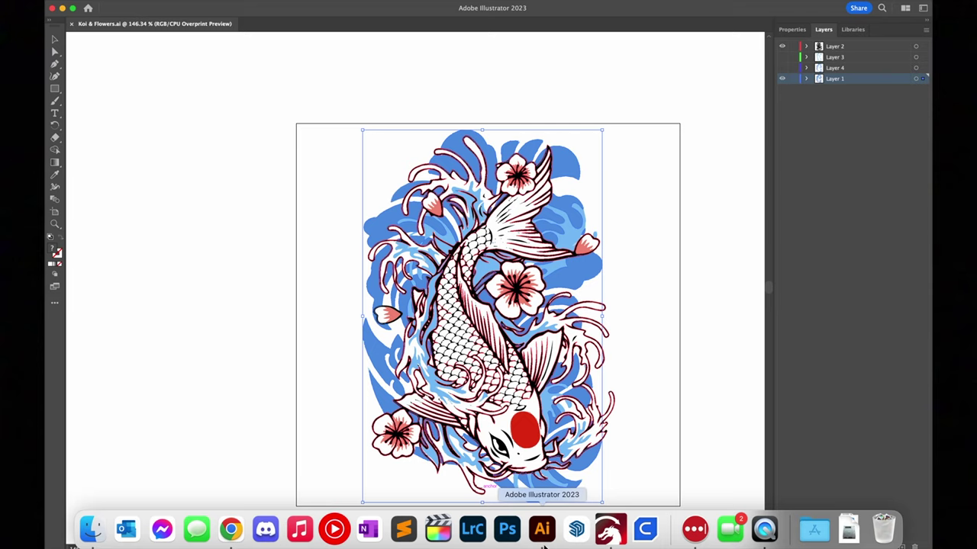
left_click(610, 532)
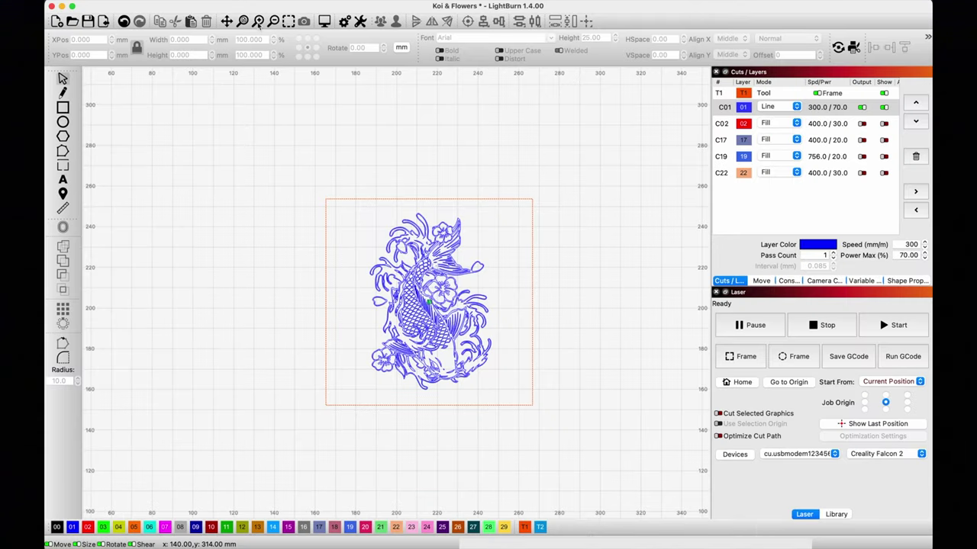
- Zoom in, hide the blue C01 outline layer, and show red layer C02 with output enabled
left_click(258, 21)
left_click(258, 21)
left_click(258, 22)
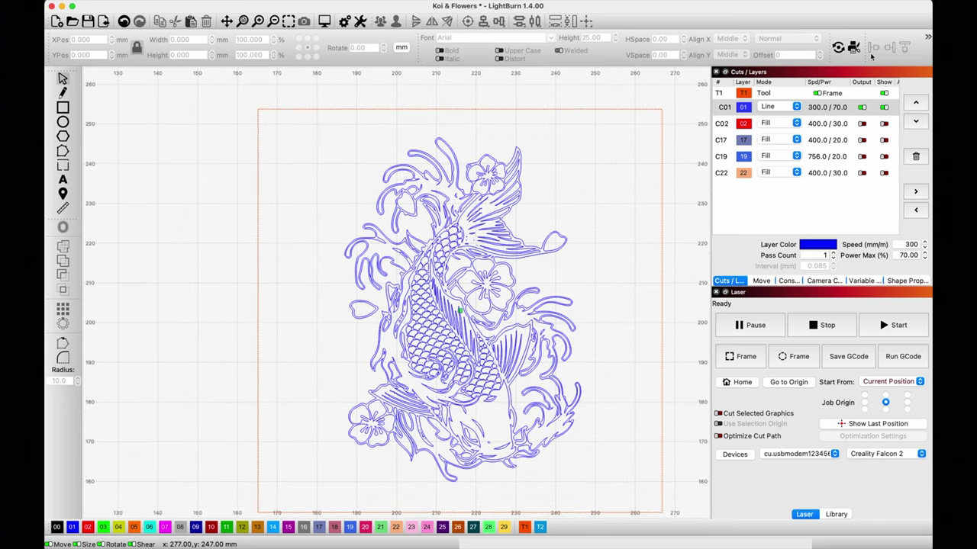
left_click(884, 107)
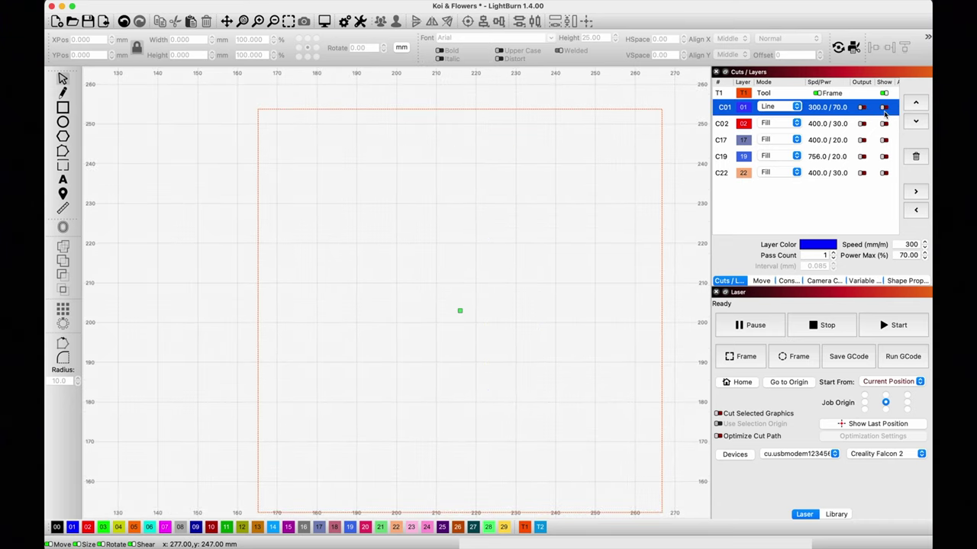
left_click(885, 108)
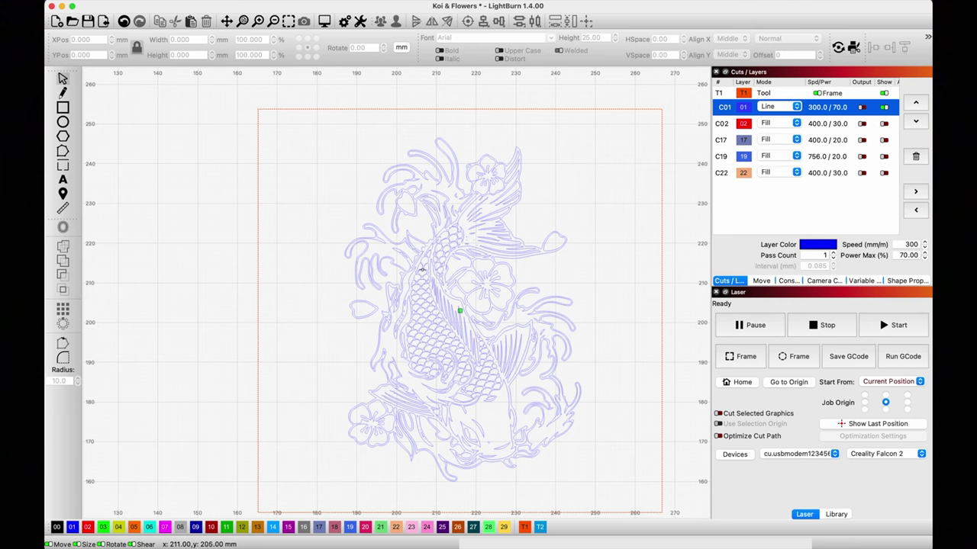
left_click(883, 107)
left_click(884, 123)
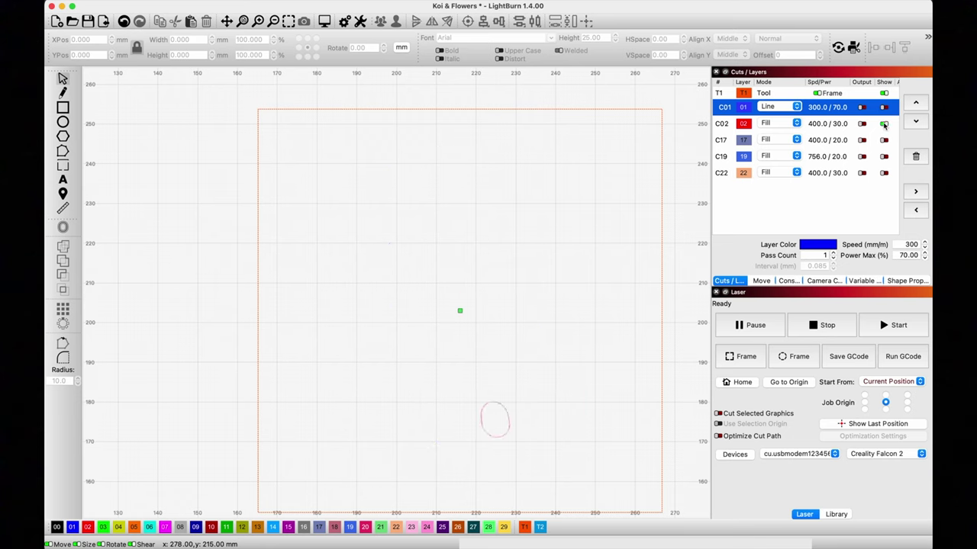
left_click(861, 123)
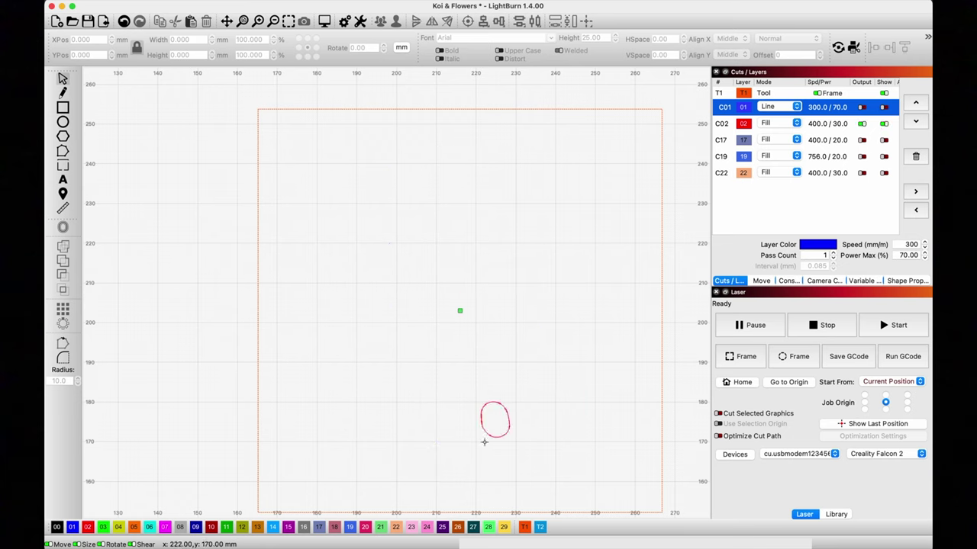
mouse_move(473, 534)
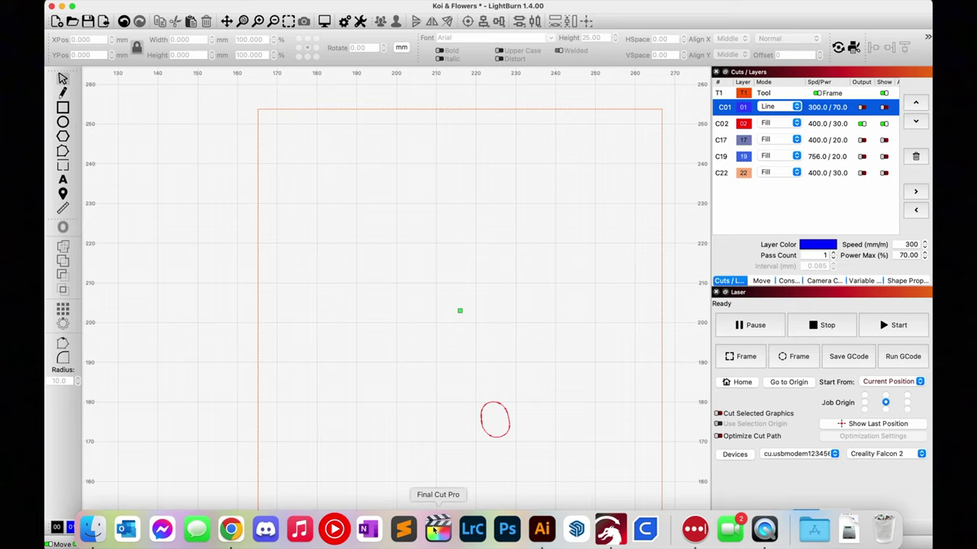
left_click(539, 534)
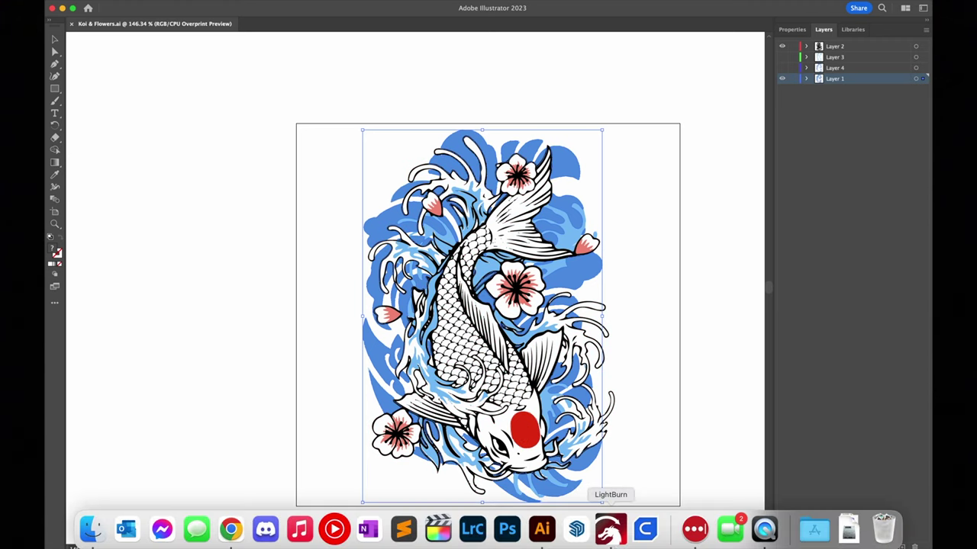
left_click(612, 534)
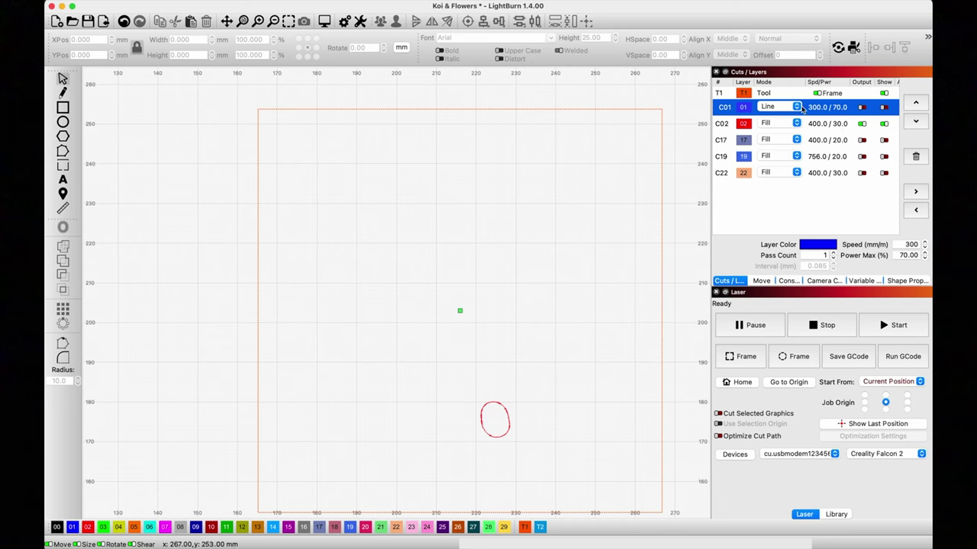
- Make the C22, C19, C17 and C02 layers visible on the canvas
left_click(862, 123)
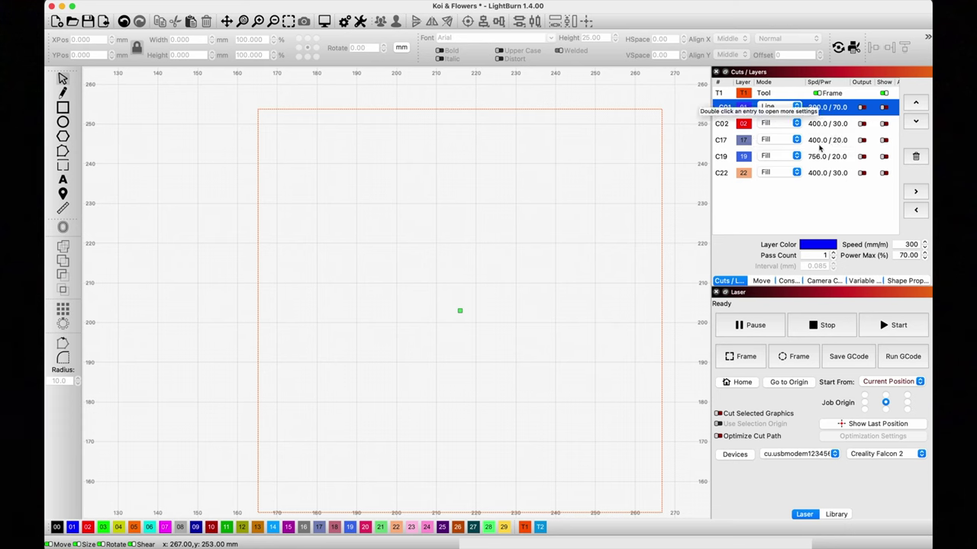
left_click(884, 173)
left_click(884, 157)
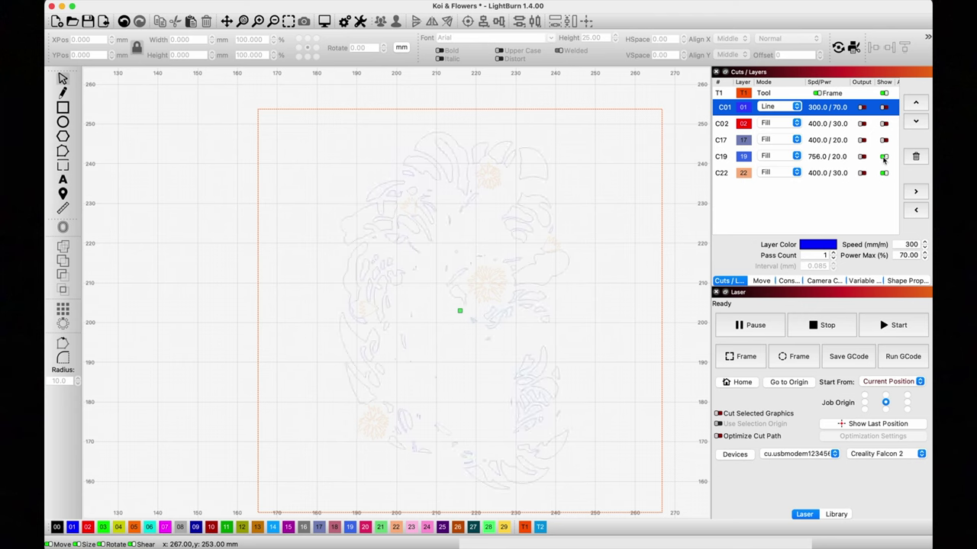
left_click(883, 140)
left_click(883, 140)
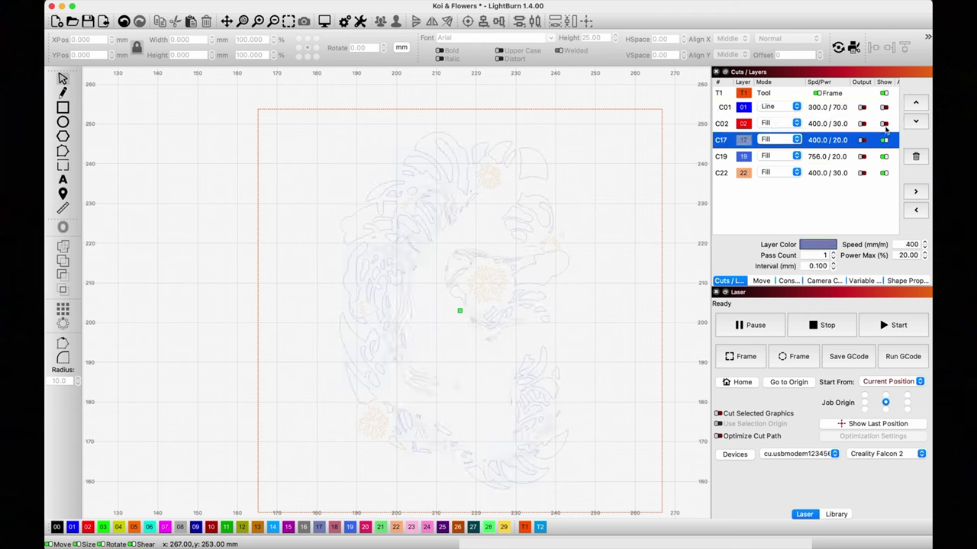
left_click(884, 123)
- Enable output for all five layers: C01, C02, C17, C19 and C22
left_click(863, 112)
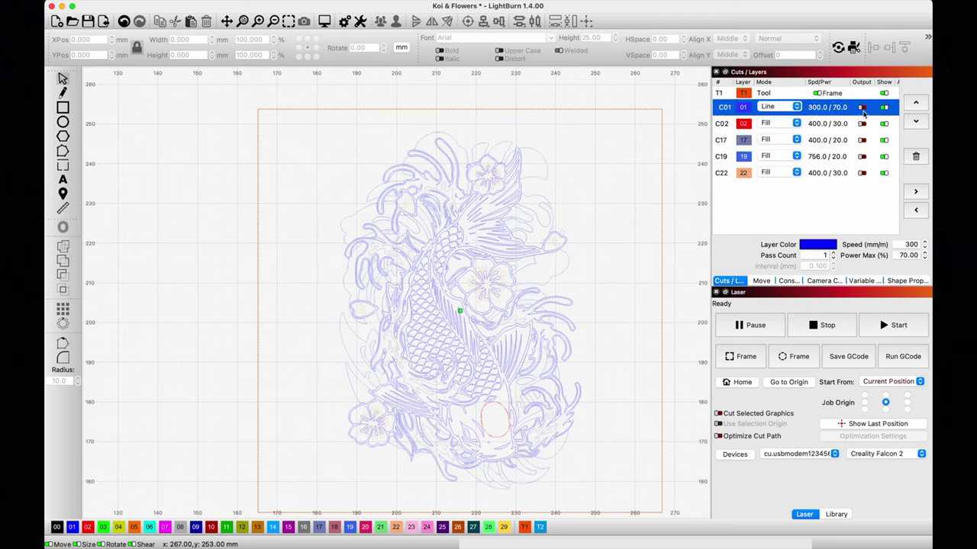
left_click(862, 109)
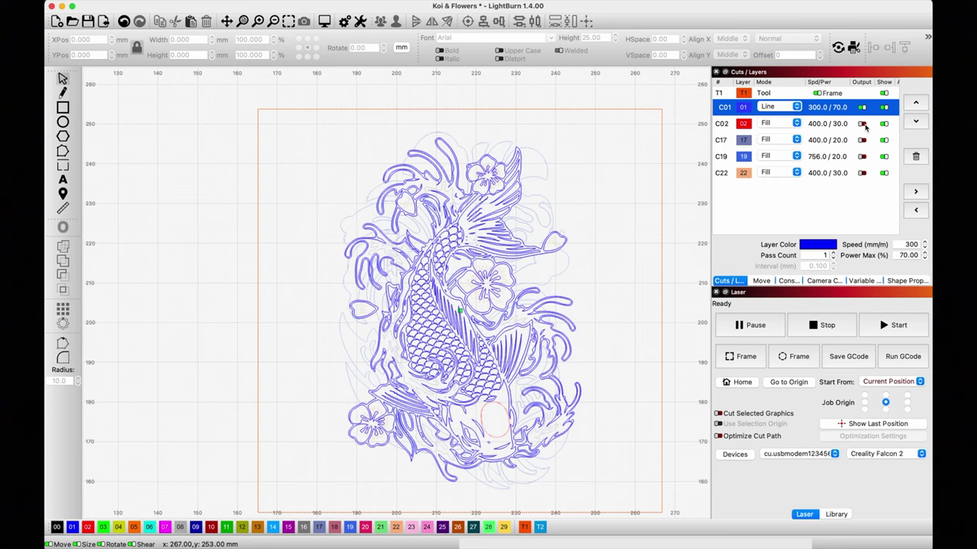
left_click(863, 124)
left_click(861, 139)
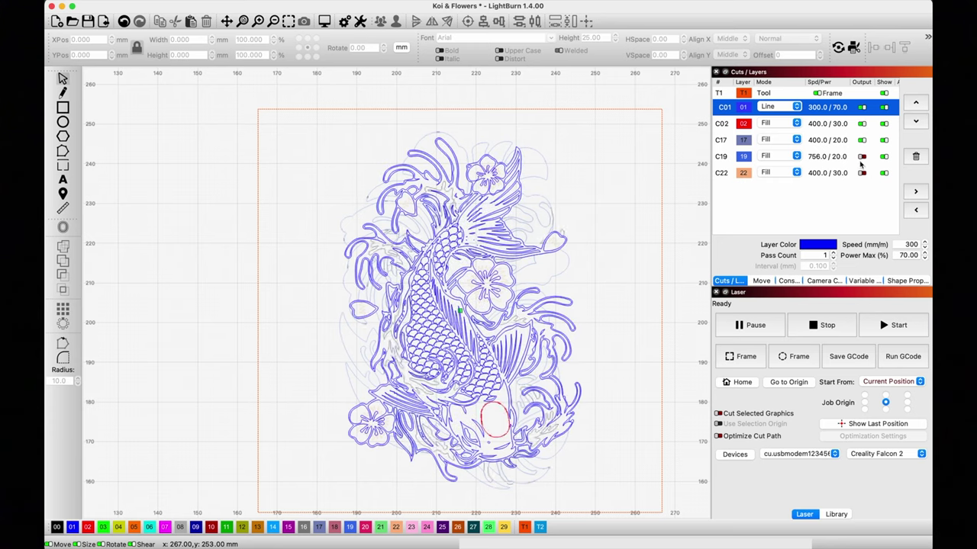
left_click(861, 157)
left_click(862, 172)
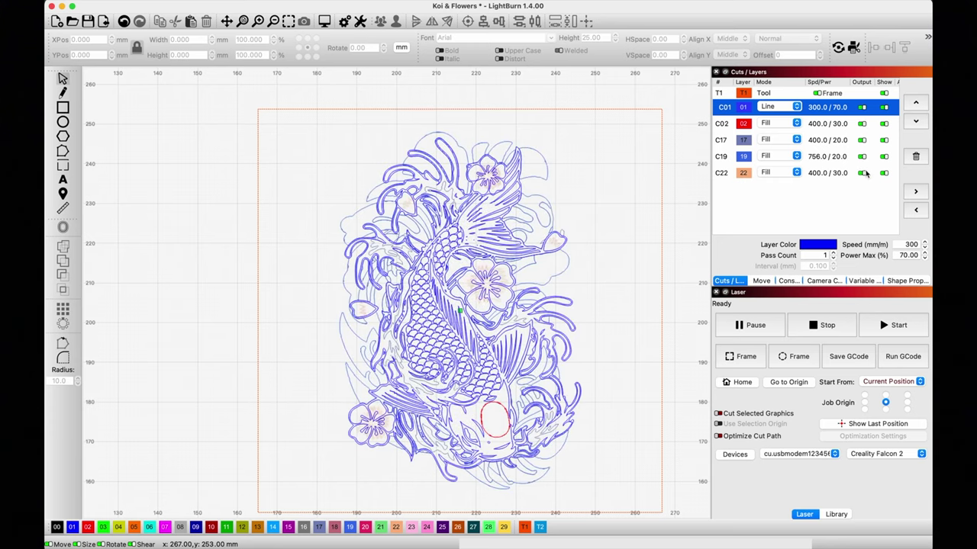